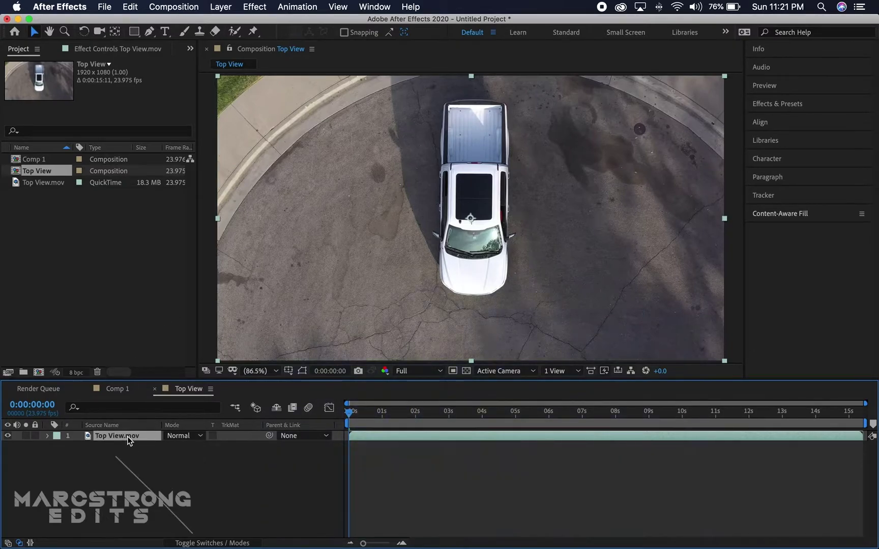
# Step: Draw a rectangular Mask 1 around the white truck and set its mode to Subtract
pyautogui.click(134, 32)
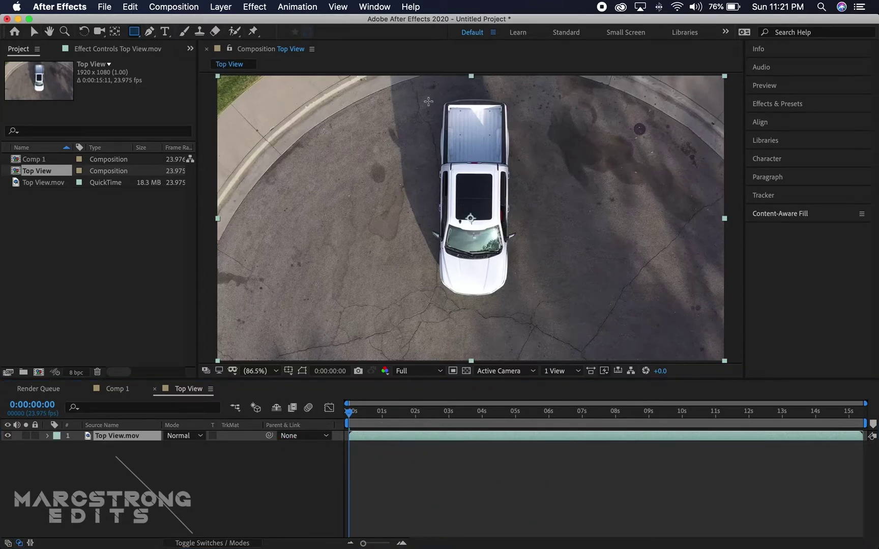
pyautogui.moveTo(415, 83)
pyautogui.mouseDown()
pyautogui.moveTo(444, 308)
pyautogui.moveTo(525, 310)
pyautogui.moveTo(538, 322)
pyautogui.mouseUp()
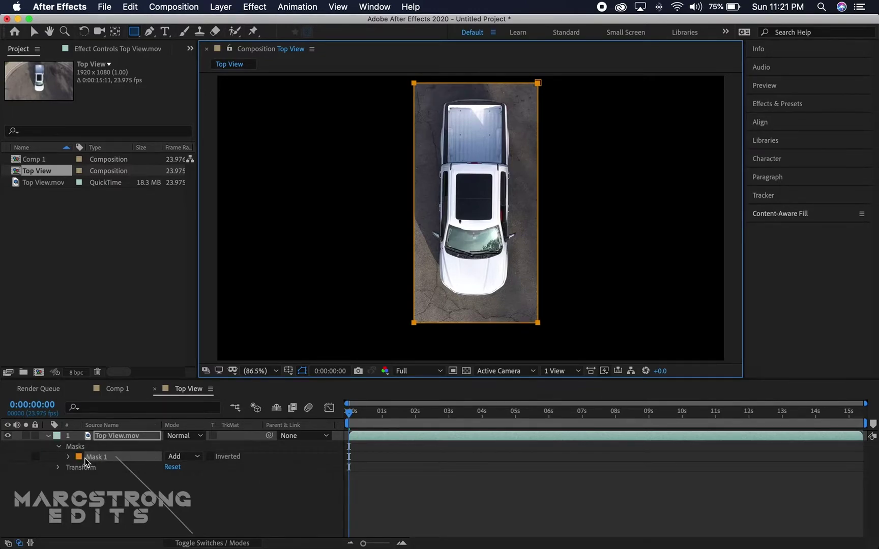
pyautogui.click(199, 462)
pyautogui.click(198, 491)
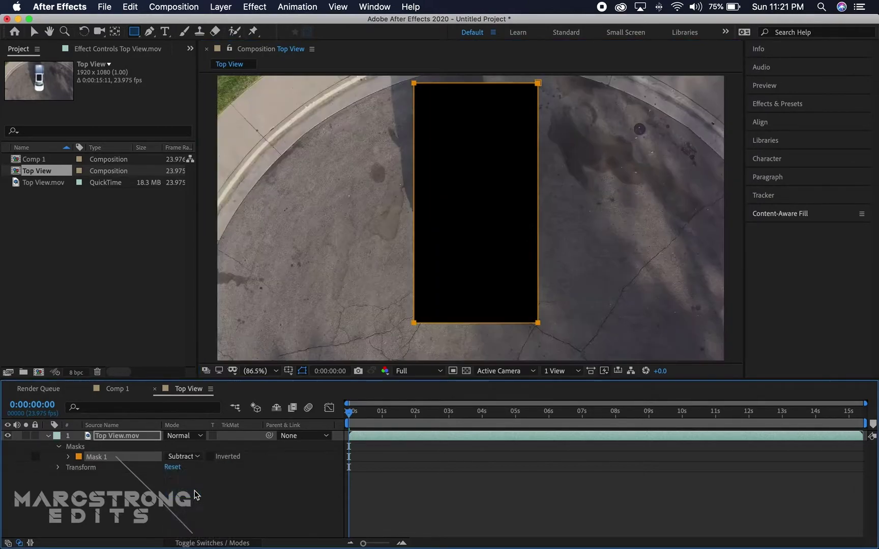
# Step: Track Mask 1 forward using Position, Scale & Rotation, keyframing it through 0:00:15:10
pyautogui.rightClick(100, 460)
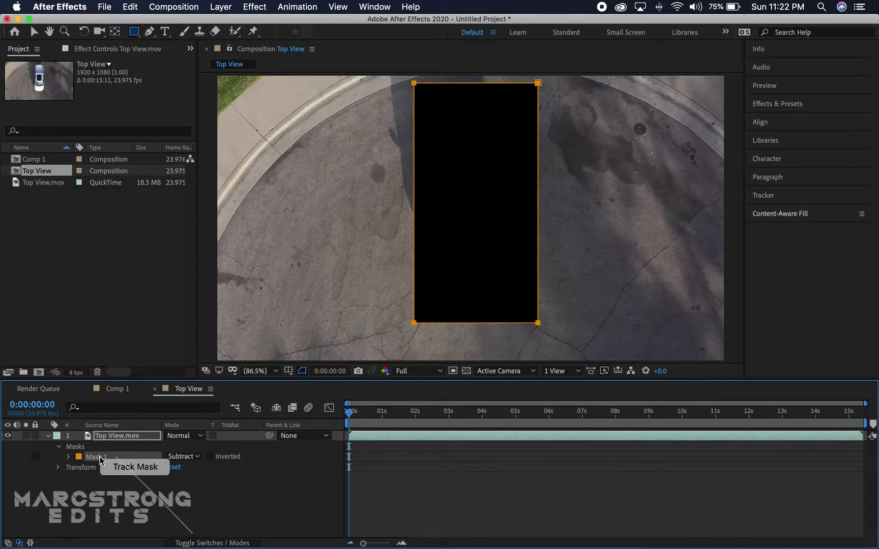
pyautogui.click(150, 474)
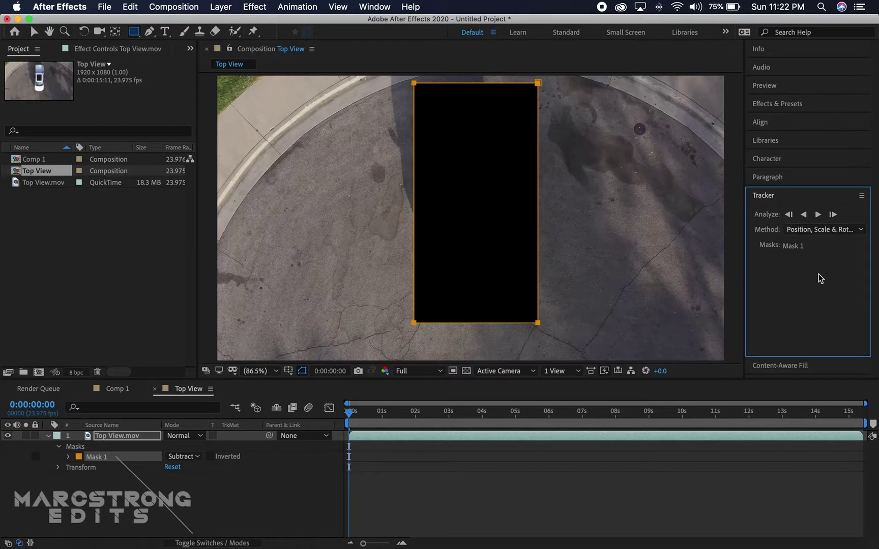
pyautogui.click(818, 215)
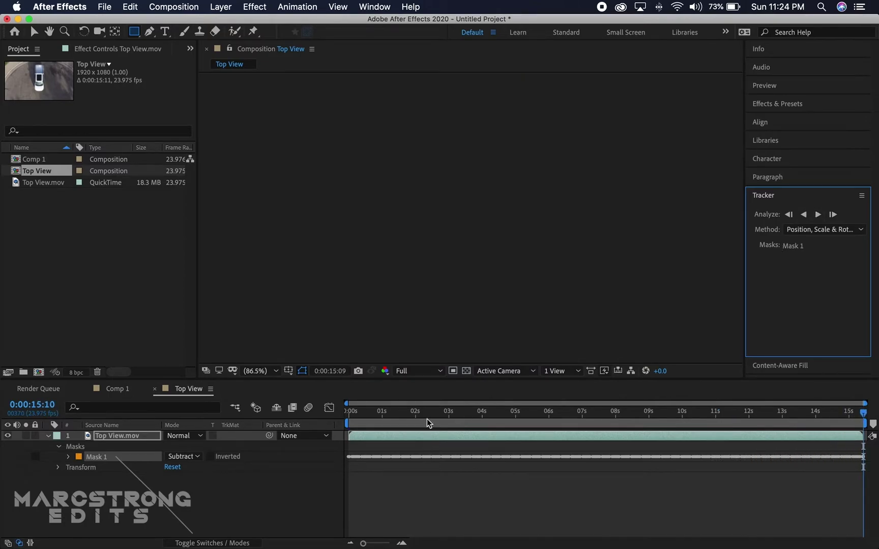
# Step: Go to 0:00 and set Content-Aware Fill to Object, Alpha Expansion 10, Work Area, trimming the end slightly
pyautogui.moveTo(428, 420); pyautogui.dragTo(318, 428)
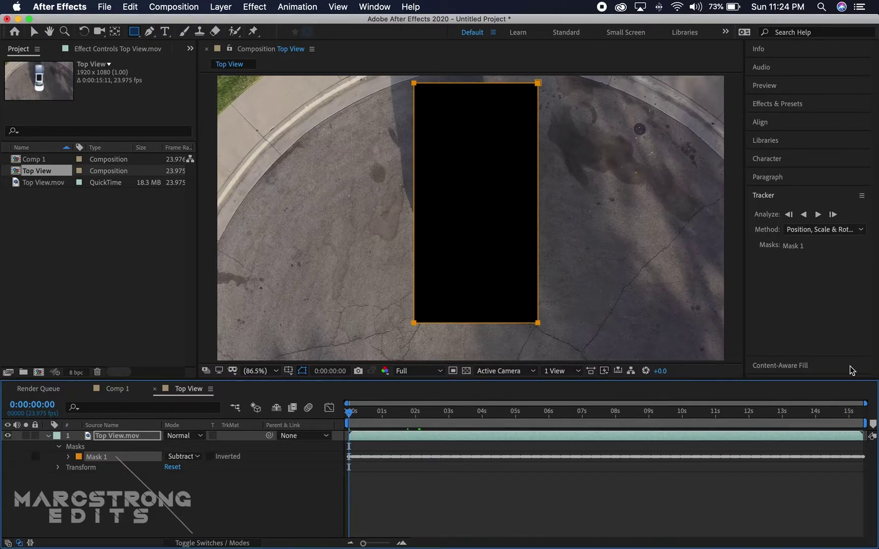
pyautogui.click(777, 366)
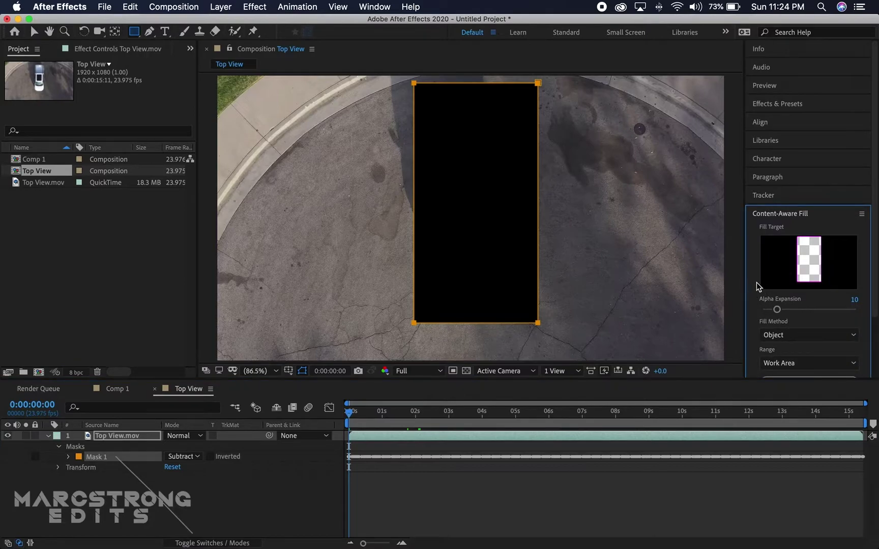
pyautogui.scroll(-3, 758, 283)
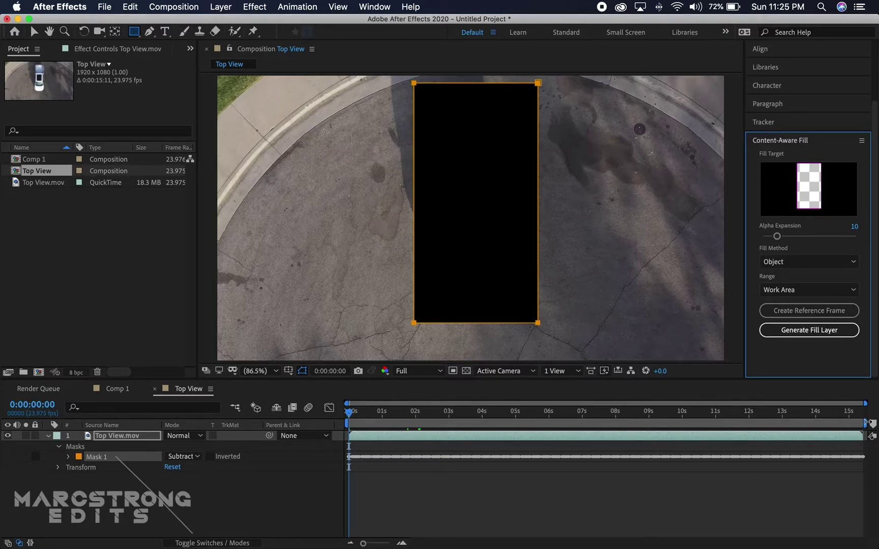
pyautogui.moveTo(866, 423)
pyautogui.mouseDown()
pyautogui.moveTo(765, 426)
pyautogui.moveTo(866, 426)
pyautogui.mouseUp()
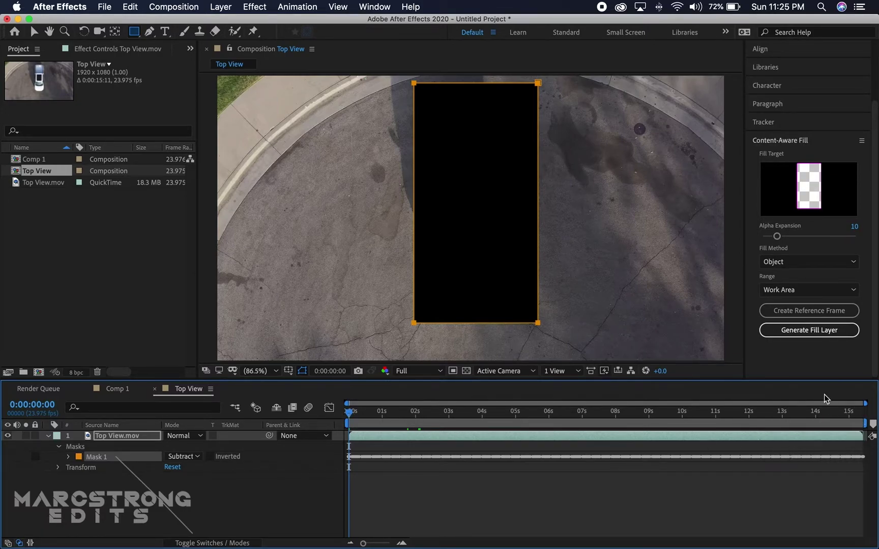
# Step: Generate the Content-Aware Fill layer, saving the project as 'Fill layer.aep'
pyautogui.click(781, 335)
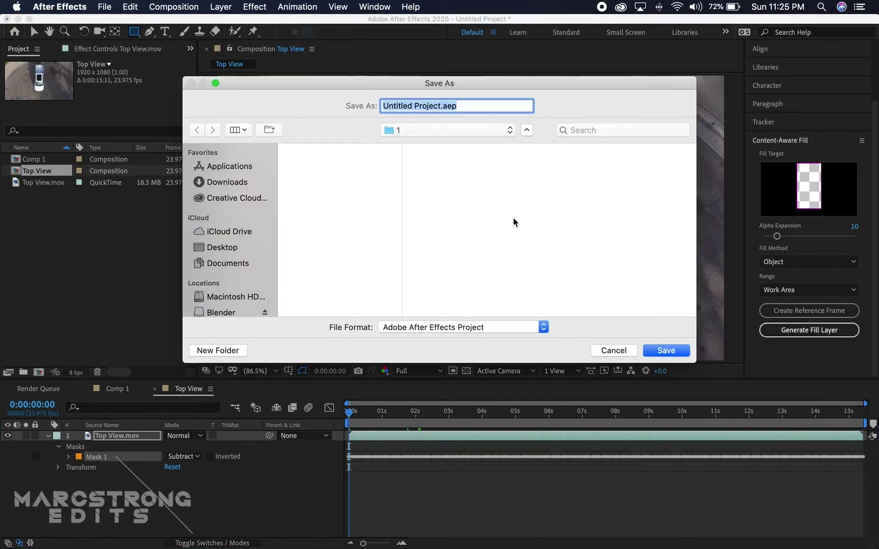
pyautogui.click(436, 107)
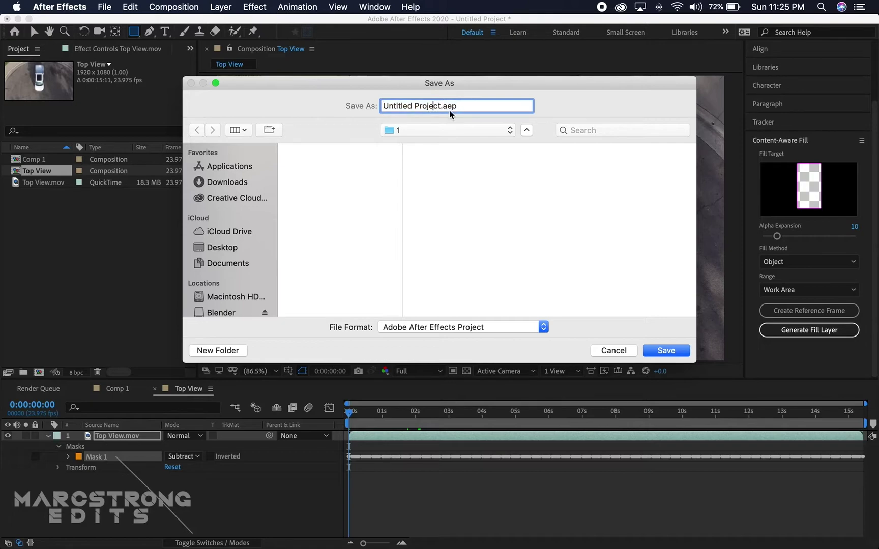
pyautogui.moveTo(442, 105); pyautogui.dragTo(376, 111)
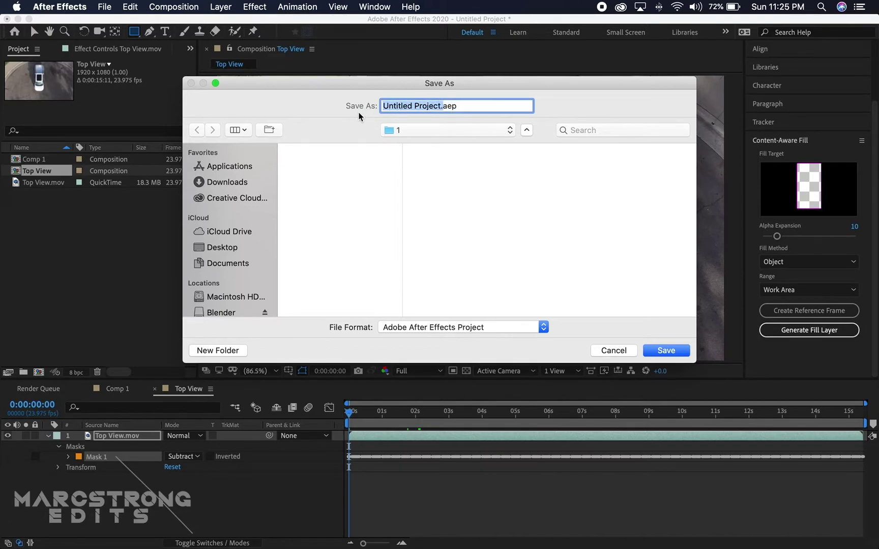
pyautogui.write('Fill lay')
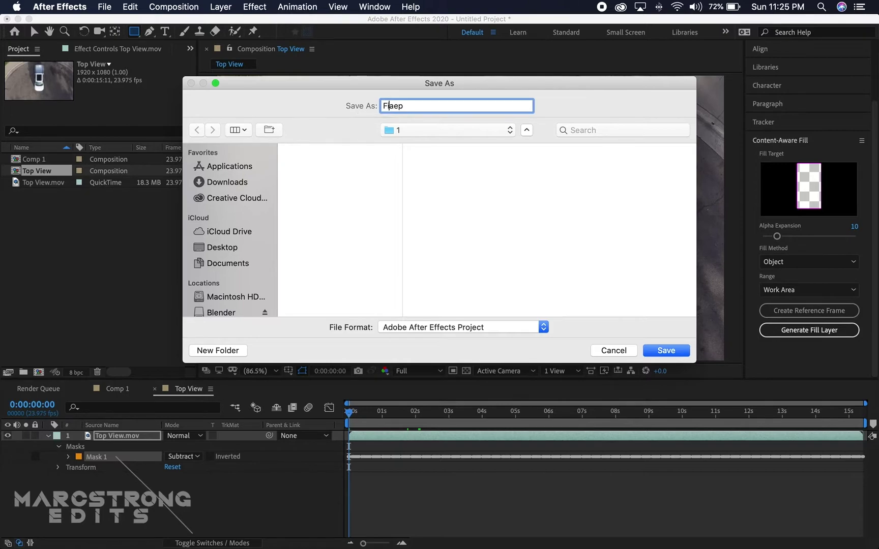
pyautogui.write('er')
pyautogui.click(667, 352)
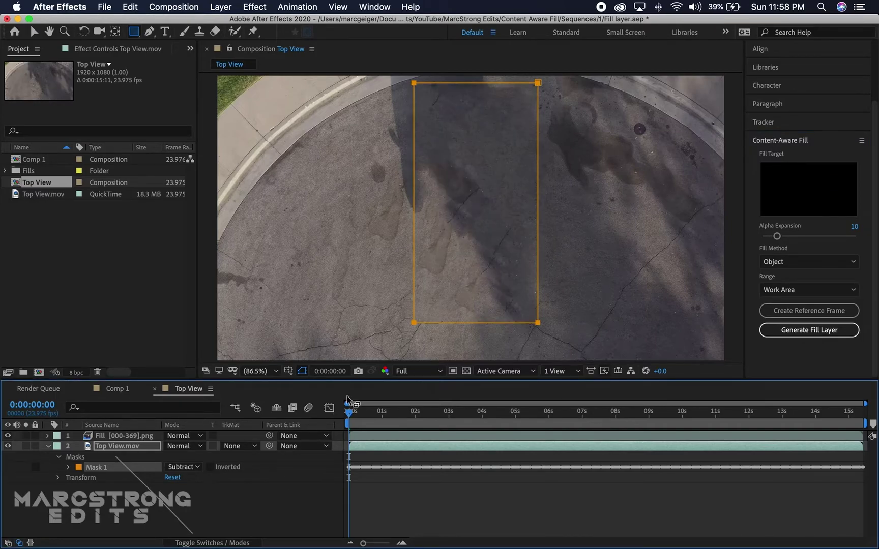
# Step: Preview the composition to about 0:00:04:05, confirming the truck is replaced by road
pyautogui.press('space')
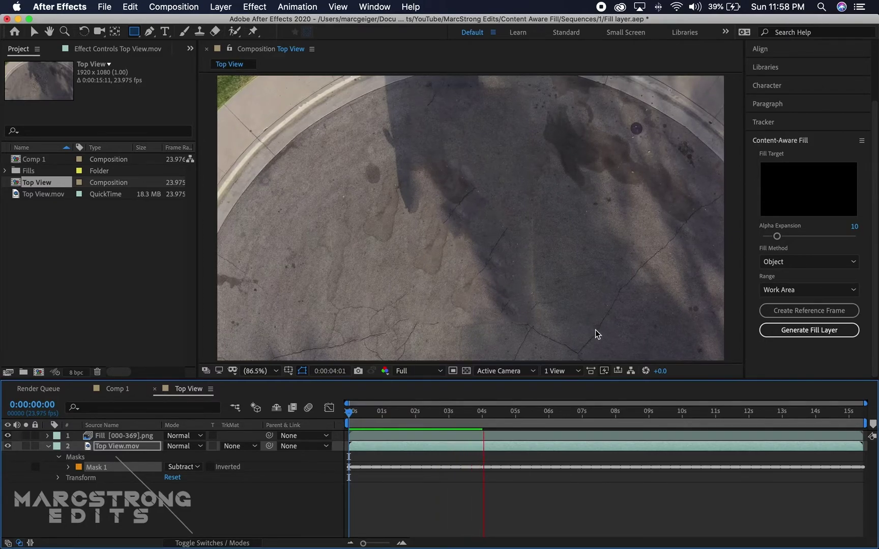
pyautogui.press('space')
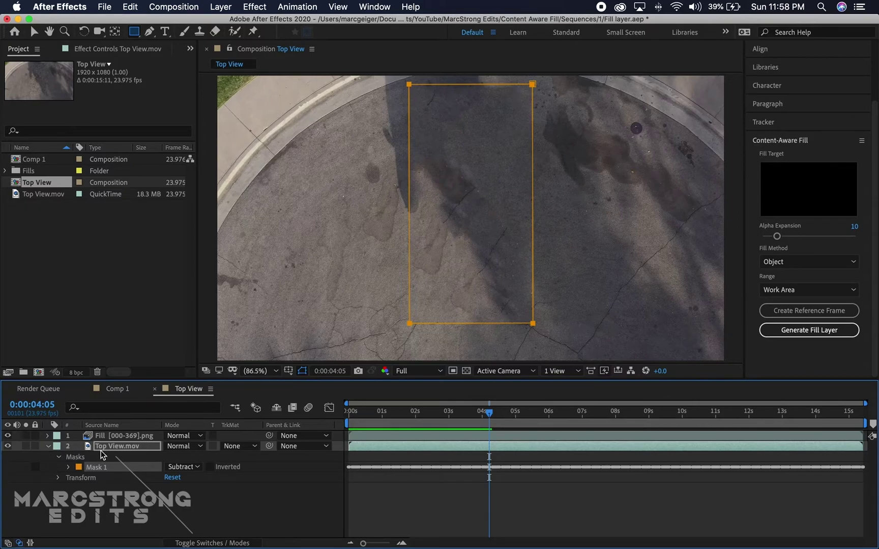
# Step: Move the Top View.mov layer above the Fill layer
pyautogui.moveTo(103, 449); pyautogui.dragTo(105, 434)
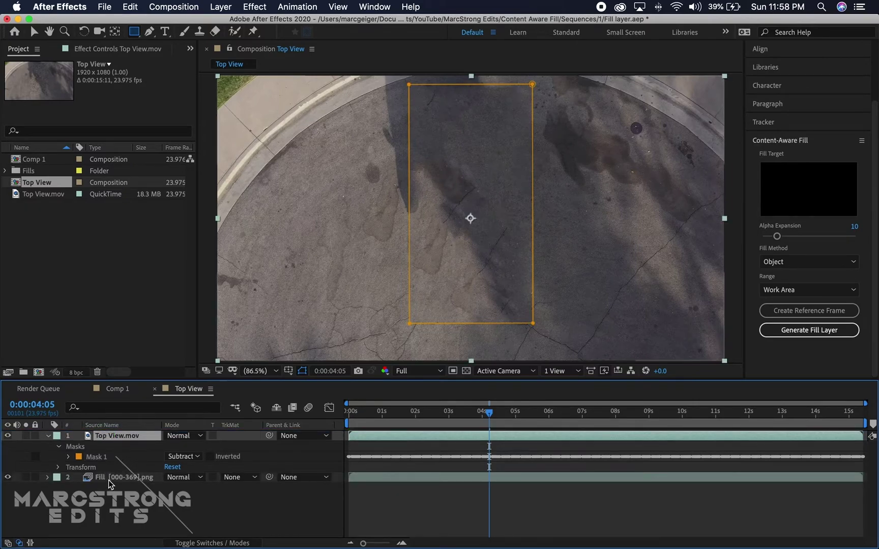
pyautogui.click(108, 480)
pyautogui.click(111, 437)
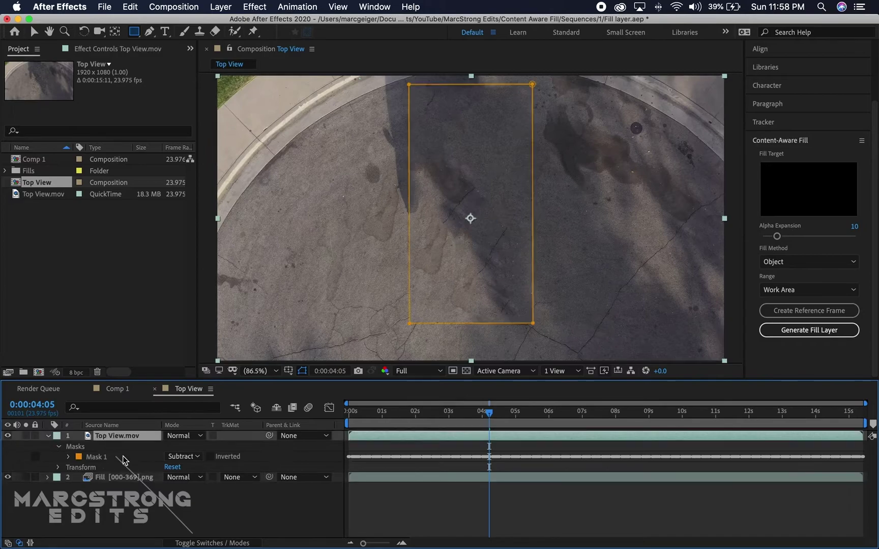
# Step: Set Mask 1's feather to 11 pixels with mask outlines hidden
pyautogui.click(98, 460)
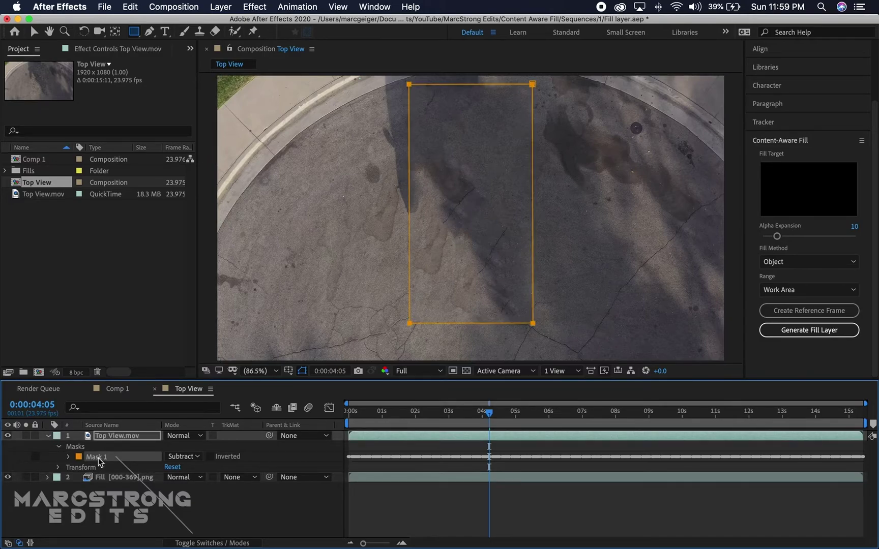
pyautogui.press('f')
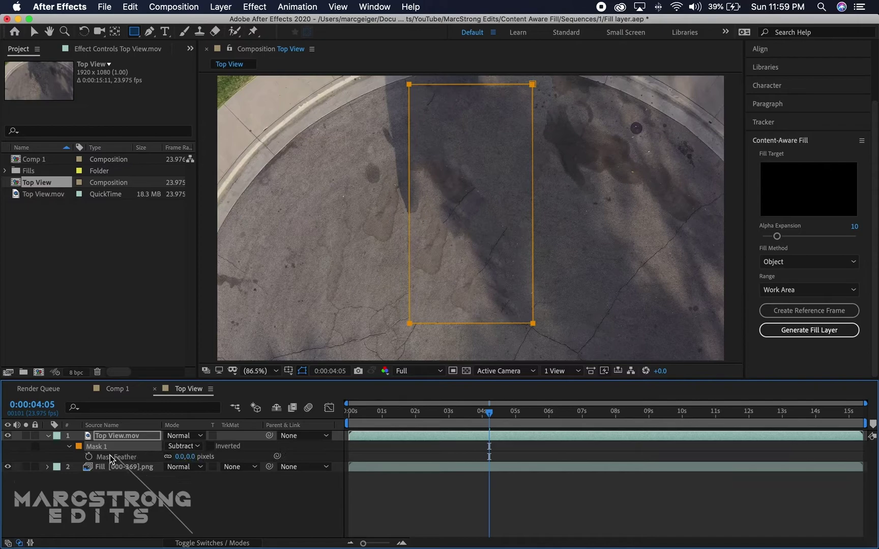
pyautogui.click(303, 372)
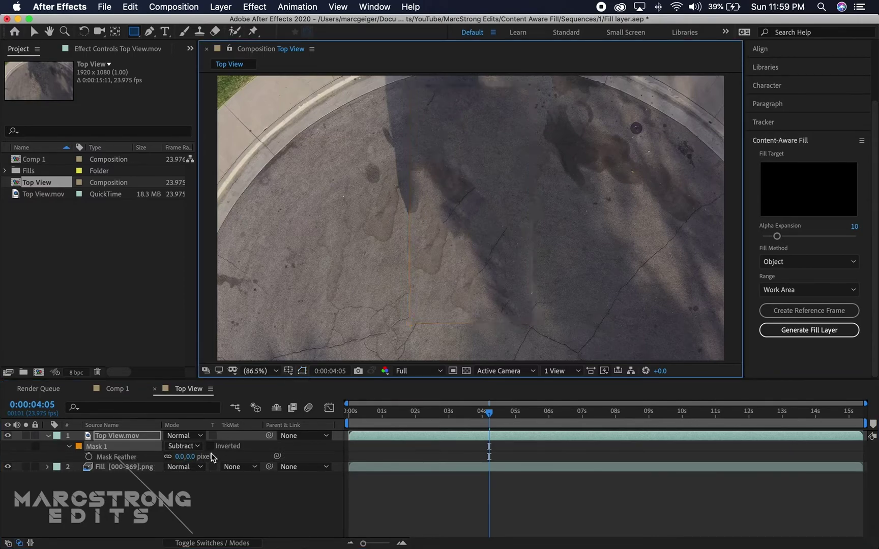
pyautogui.click(190, 458)
pyautogui.moveTo(191, 458); pyautogui.dragTo(203, 460)
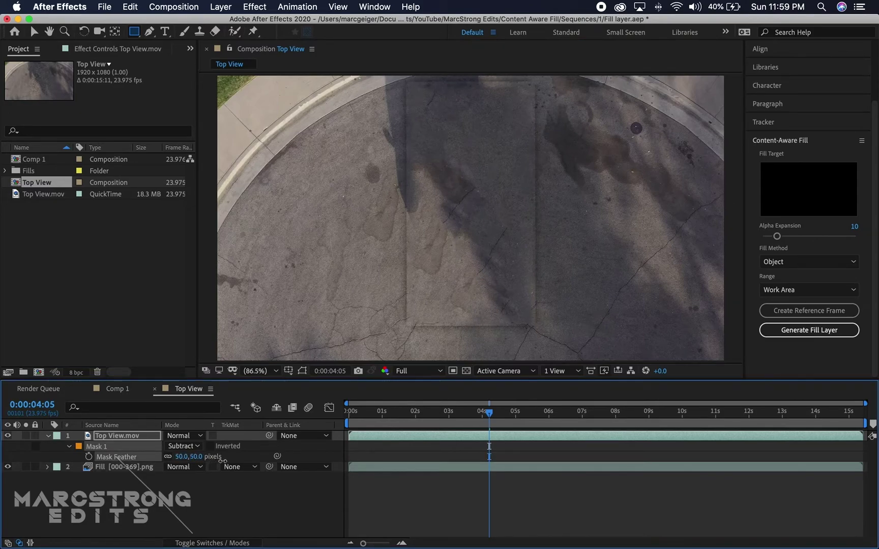
pyautogui.moveTo(218, 463); pyautogui.dragTo(203, 465)
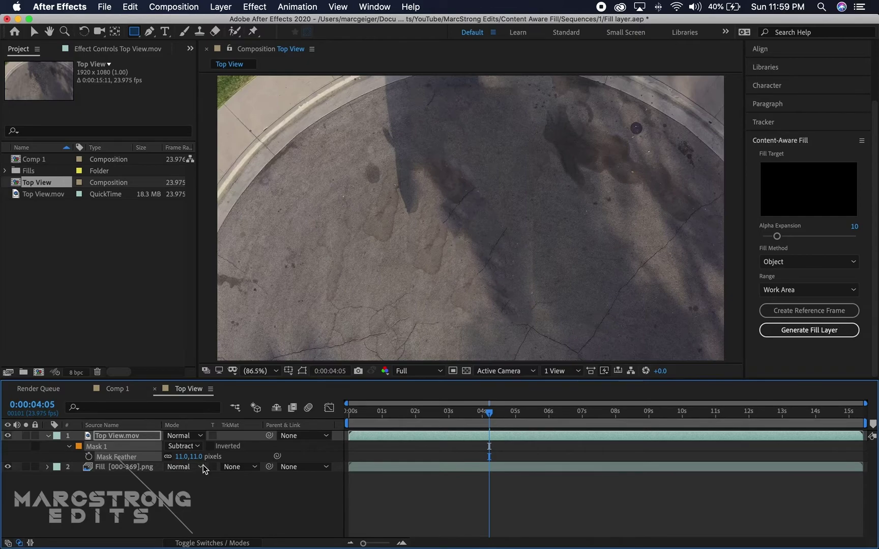
pyautogui.click(212, 502)
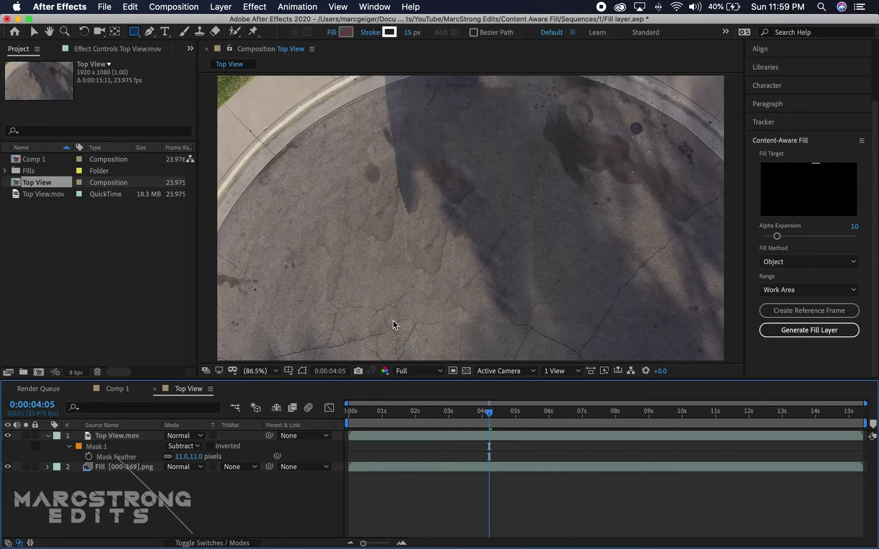
pyautogui.press('space')
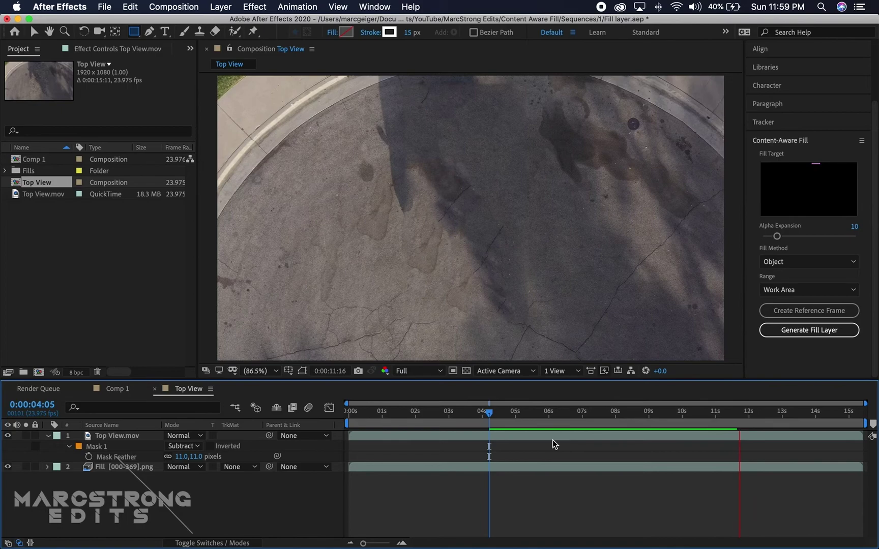
pyautogui.moveTo(534, 412); pyautogui.dragTo(495, 422)
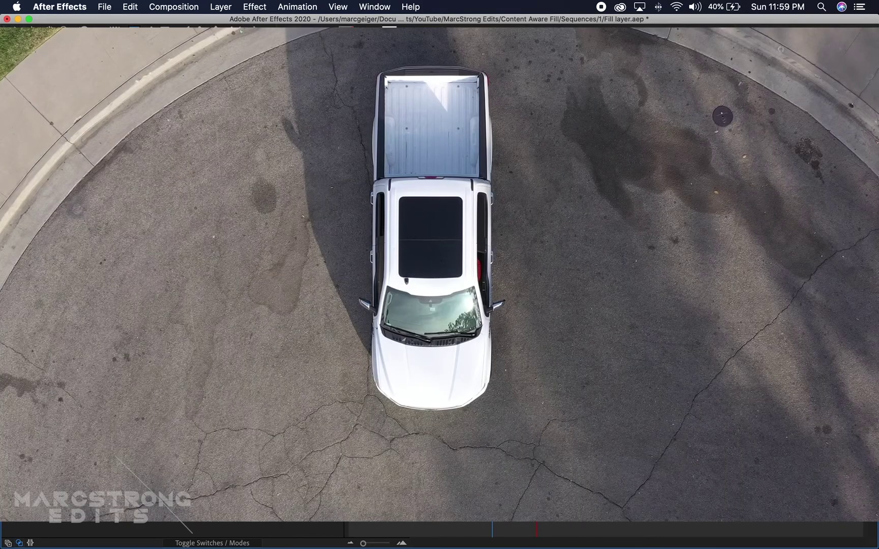